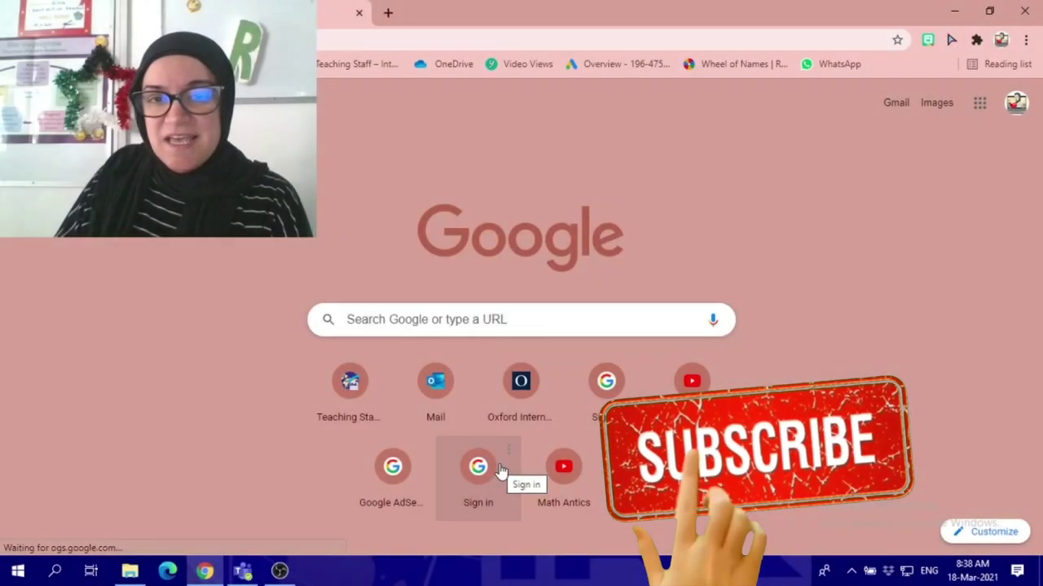
- Search Google for 'create a new gmail account' and open the Create your Google Account result
{"action": "left_click", "coordinate": [539, 321]}
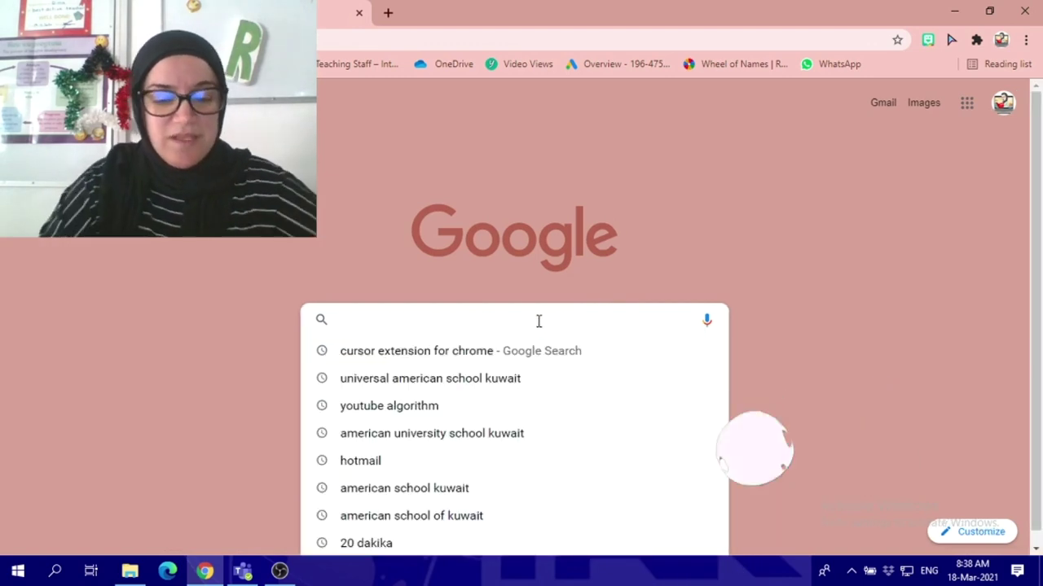
{"action": "type", "text": "crea"}
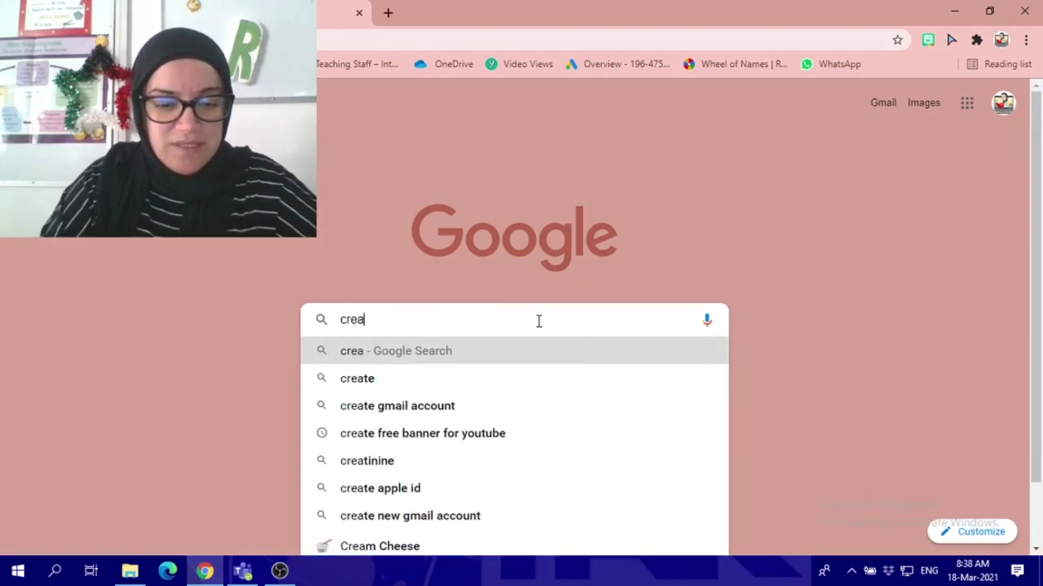
{"action": "type", "text": "te a "}
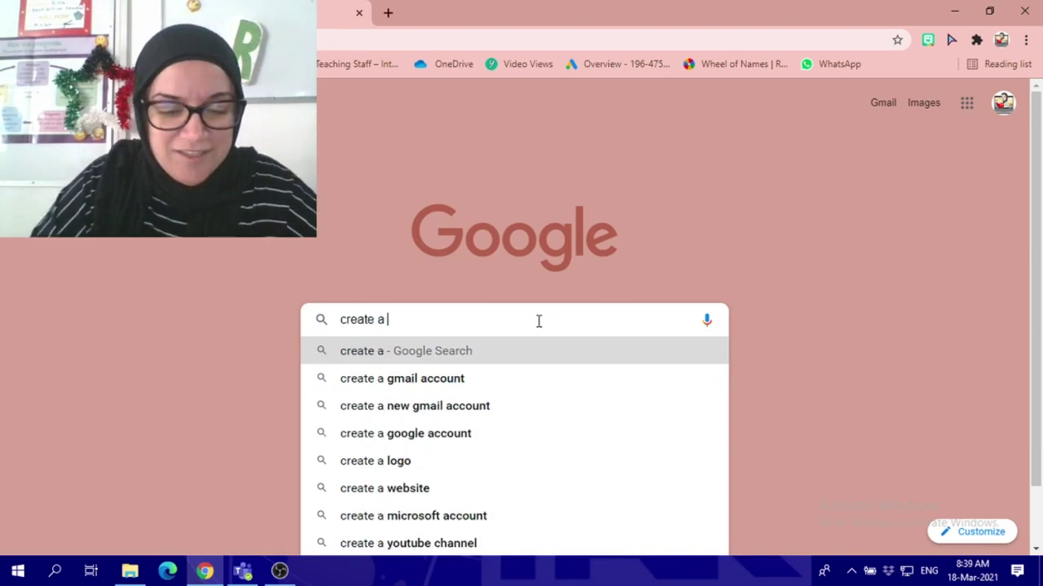
{"action": "type", "text": "new"}
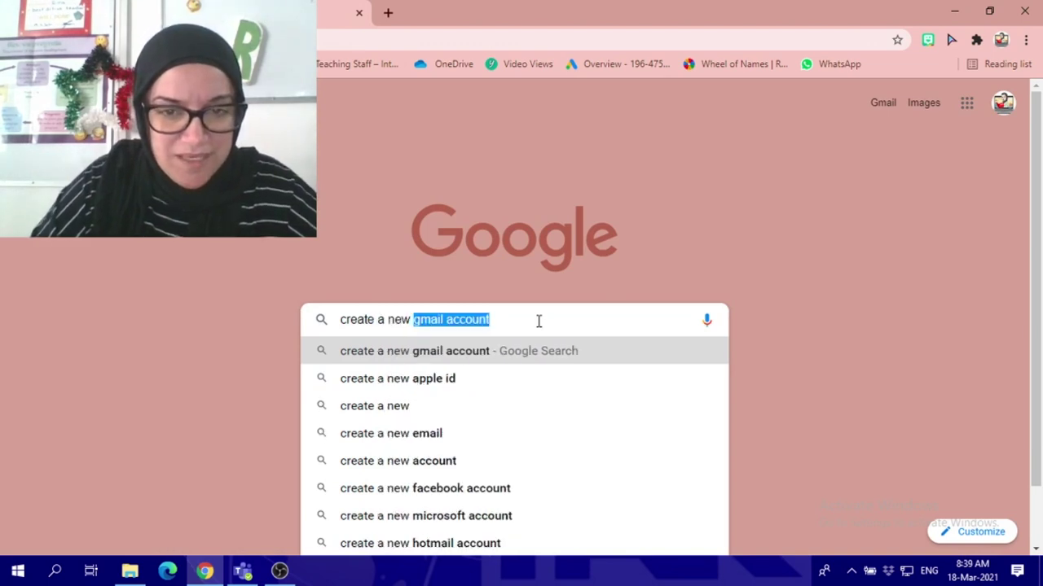
{"action": "key", "text": "Return"}
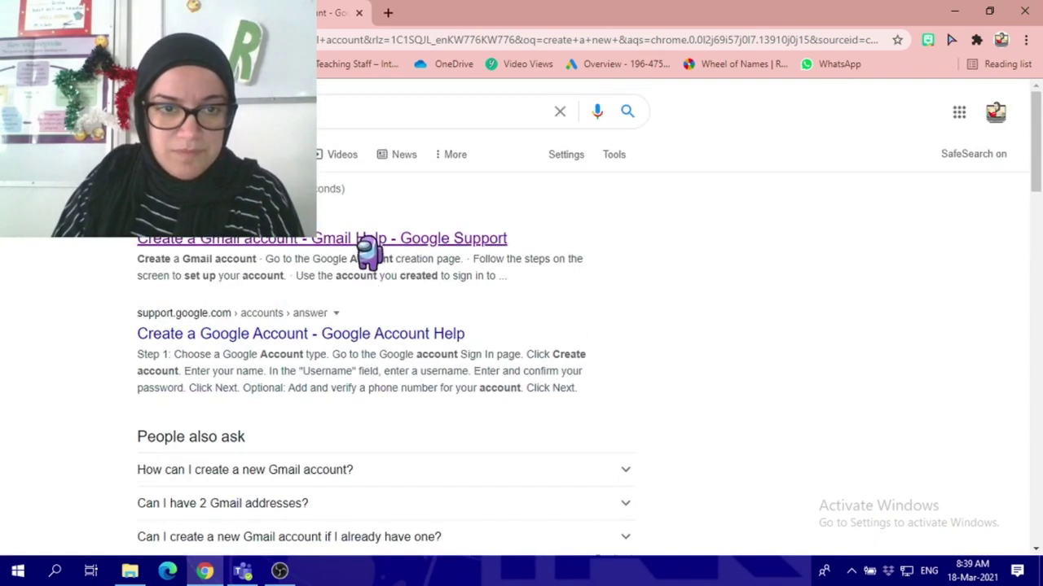
{"action": "scroll", "coordinate": [394, 281], "scroll_direction": "down", "scroll_amount": 3}
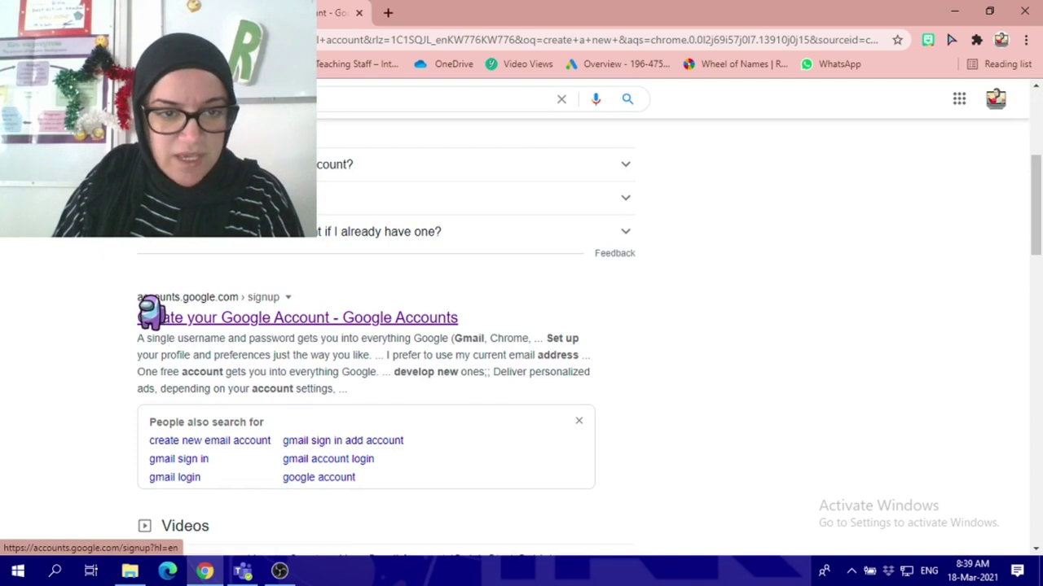
{"action": "left_click", "coordinate": [285, 319]}
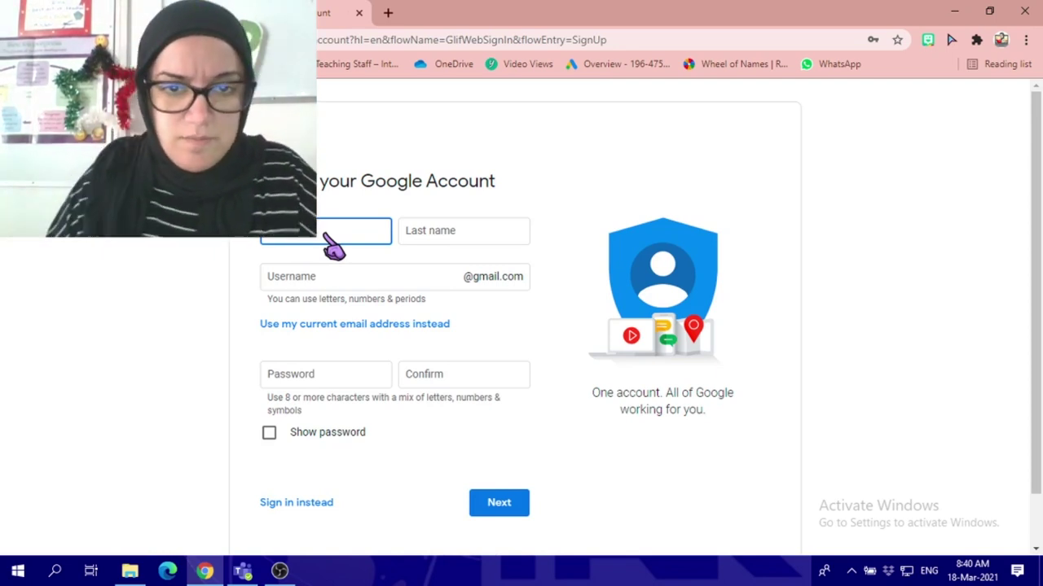
- Enter the child's last name and paste the suggested username on the sign-up form
{"action": "left_click", "coordinate": [469, 233]}
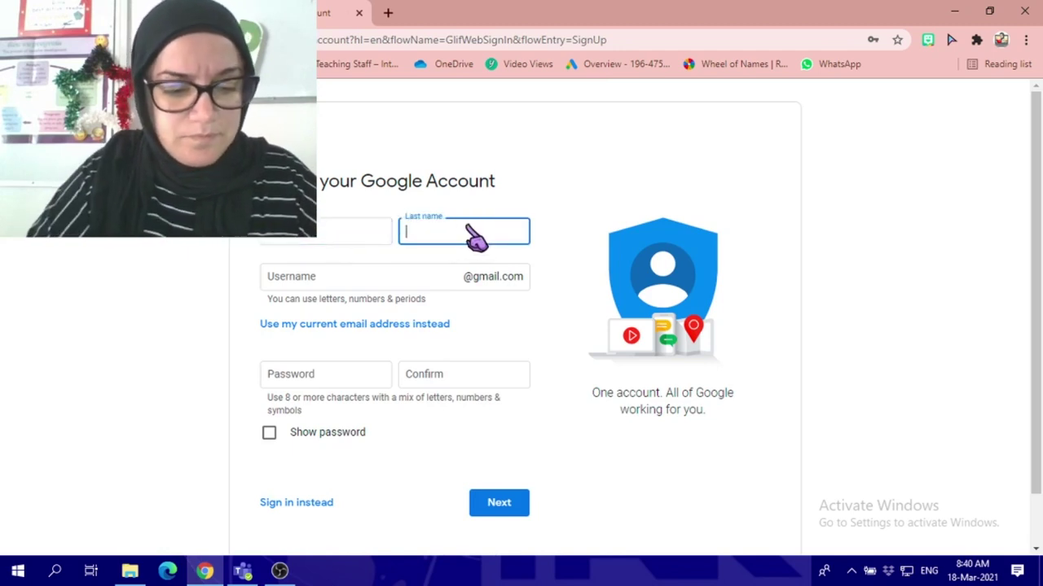
{"action": "type", "text": "Sahli"}
{"action": "left_click", "coordinate": [368, 283]}
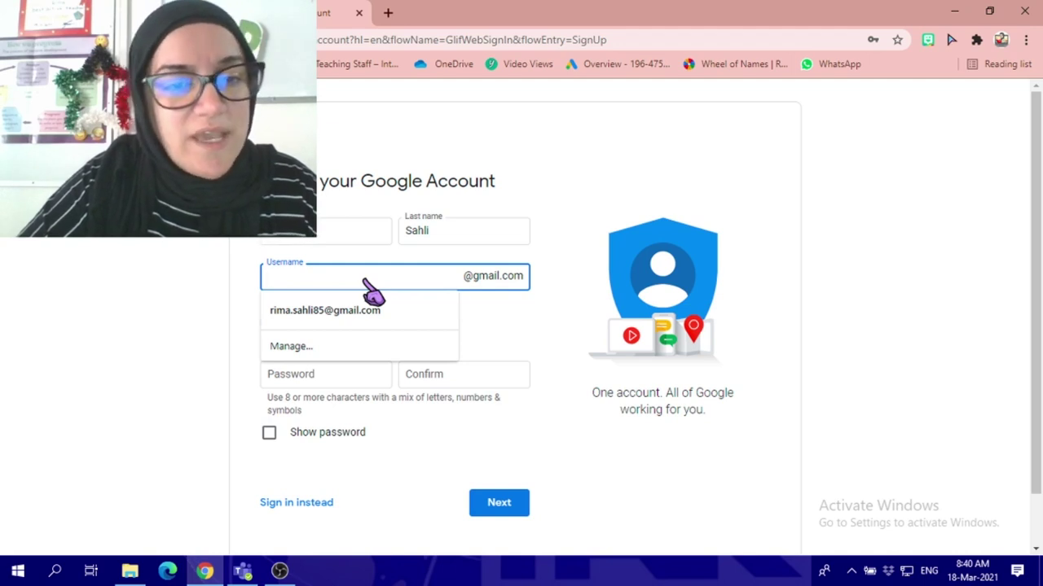
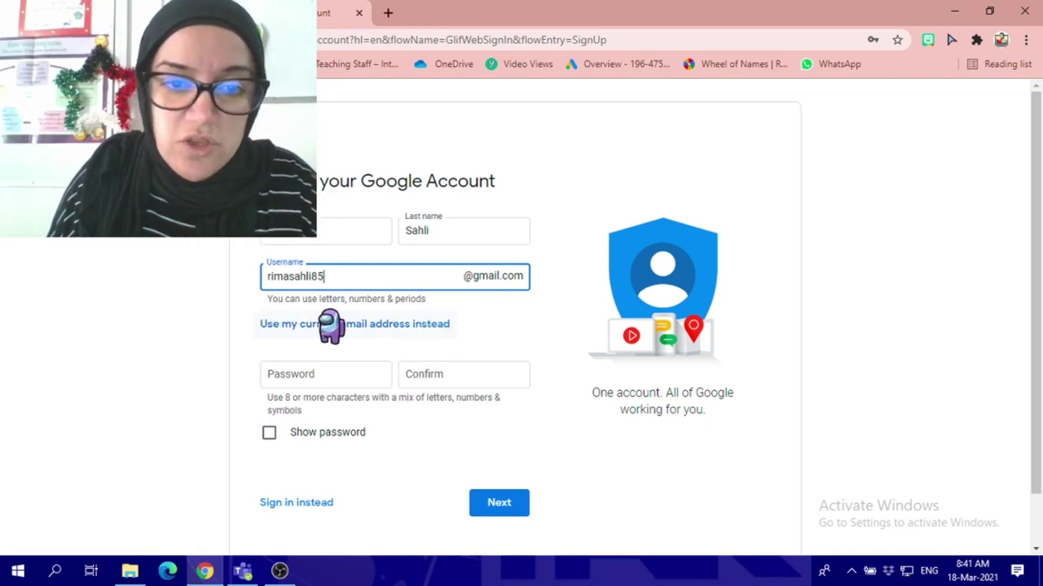
{"action": "scroll", "coordinate": [326, 334], "scroll_direction": "down", "scroll_amount": 1}
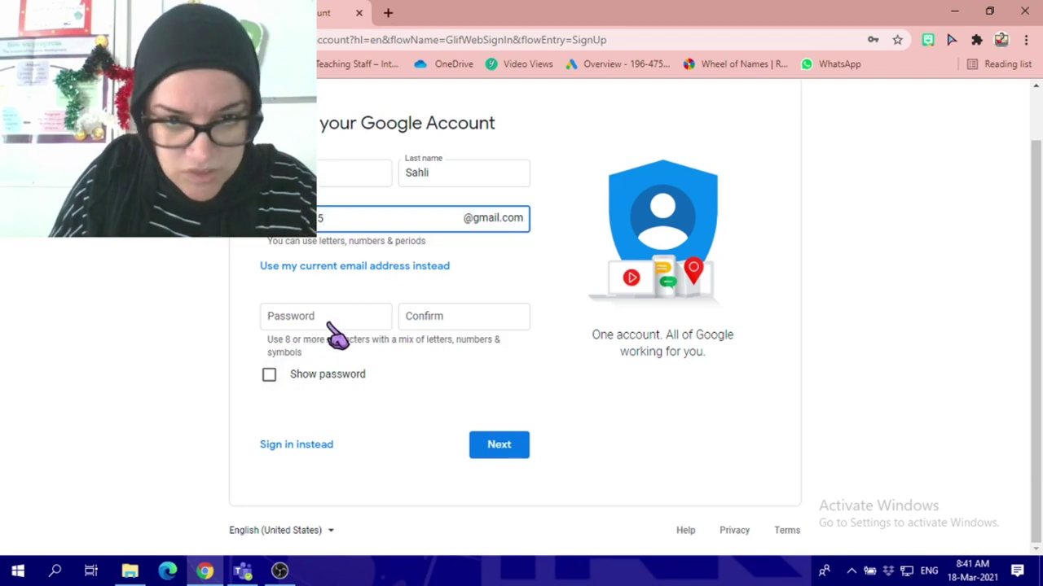
{"action": "left_click", "coordinate": [322, 319]}
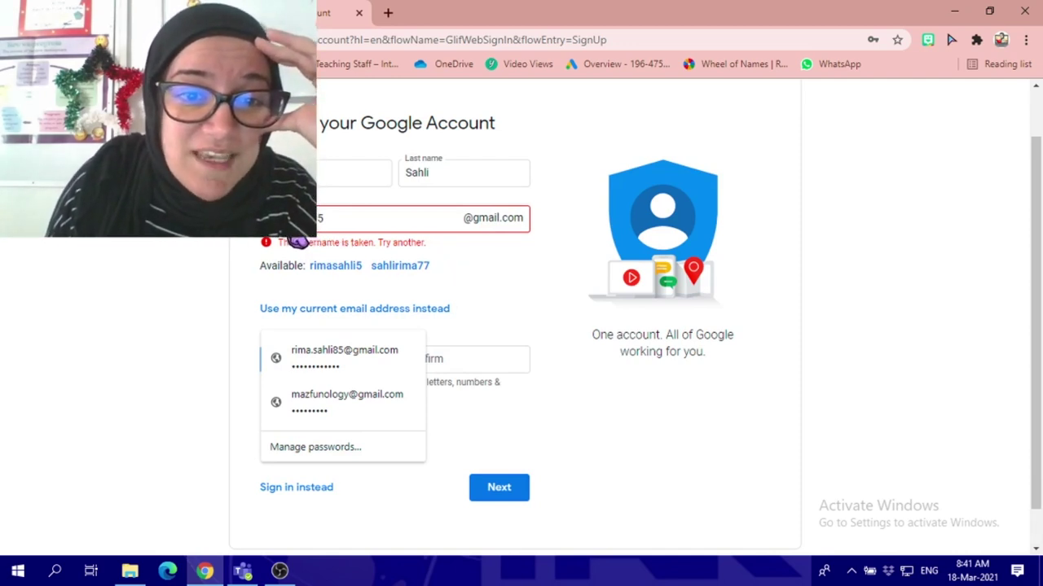
- Fill both password fields with a saved autofill password and submit the first form
{"action": "left_click", "coordinate": [334, 234]}
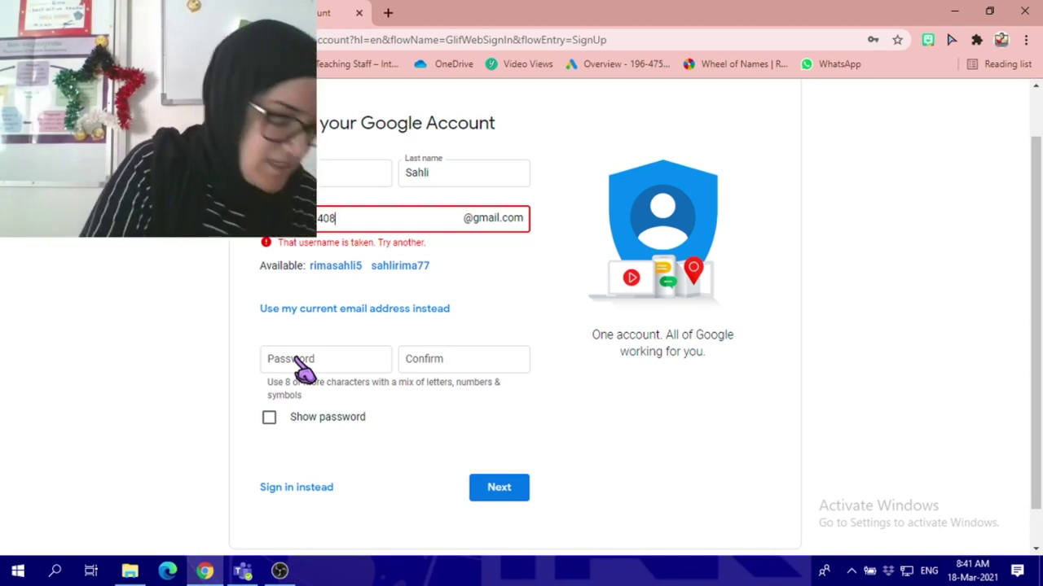
{"action": "left_click", "coordinate": [301, 365]}
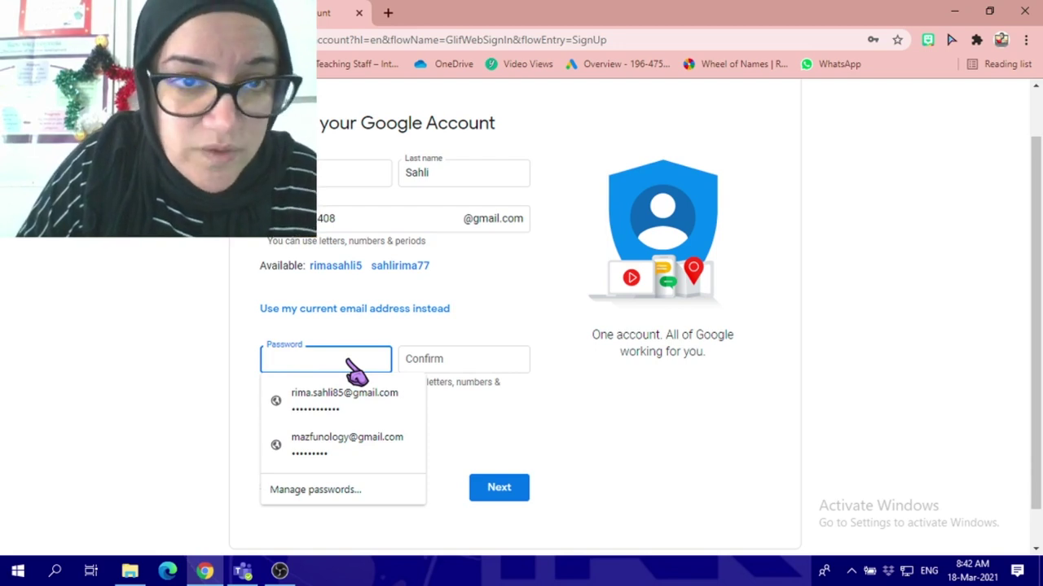
{"action": "left_click", "coordinate": [345, 399]}
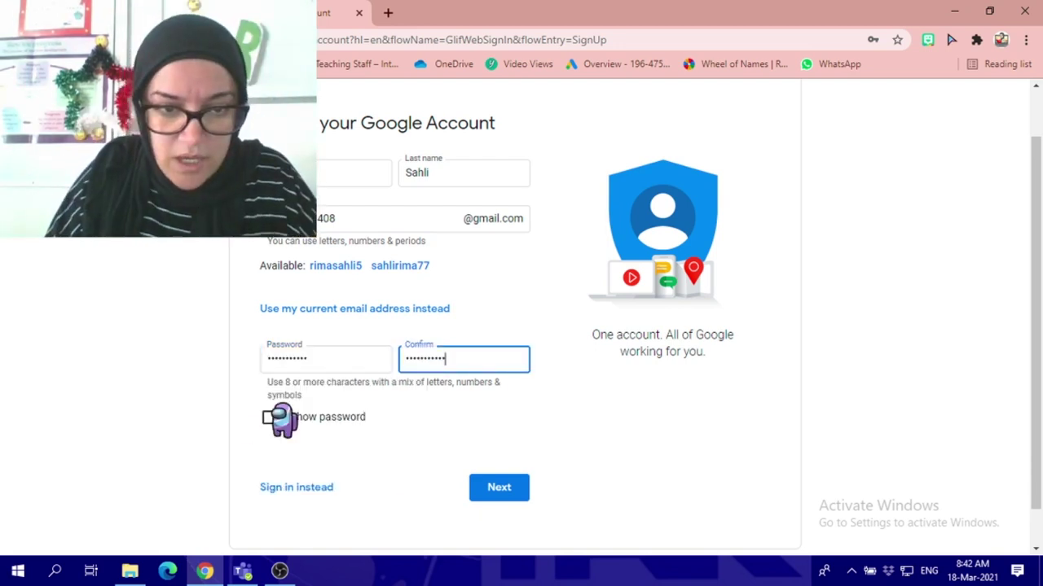
{"action": "scroll", "coordinate": [530, 435], "scroll_direction": "down", "scroll_amount": 1}
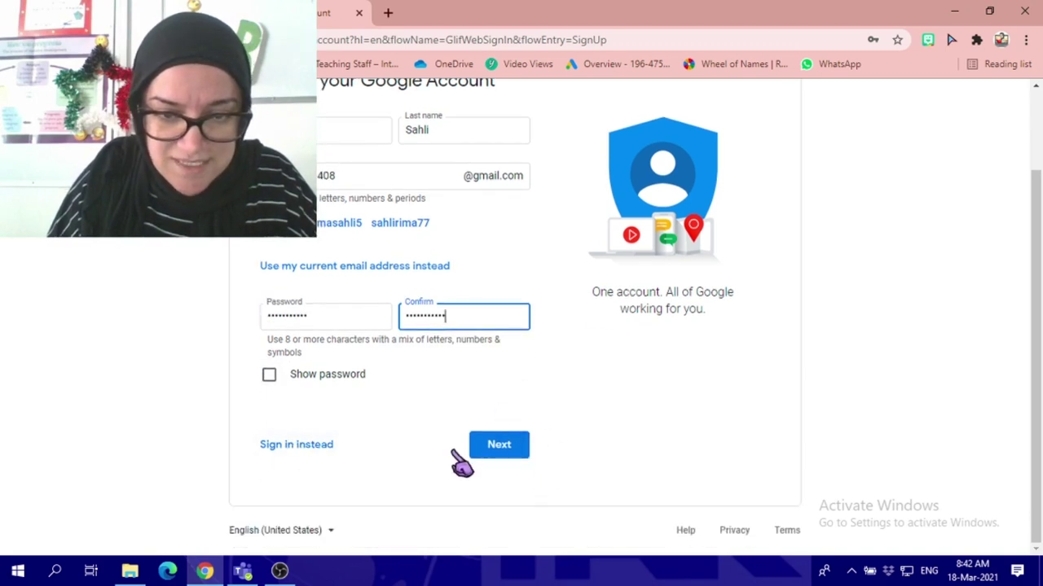
{"action": "left_click", "coordinate": [498, 460]}
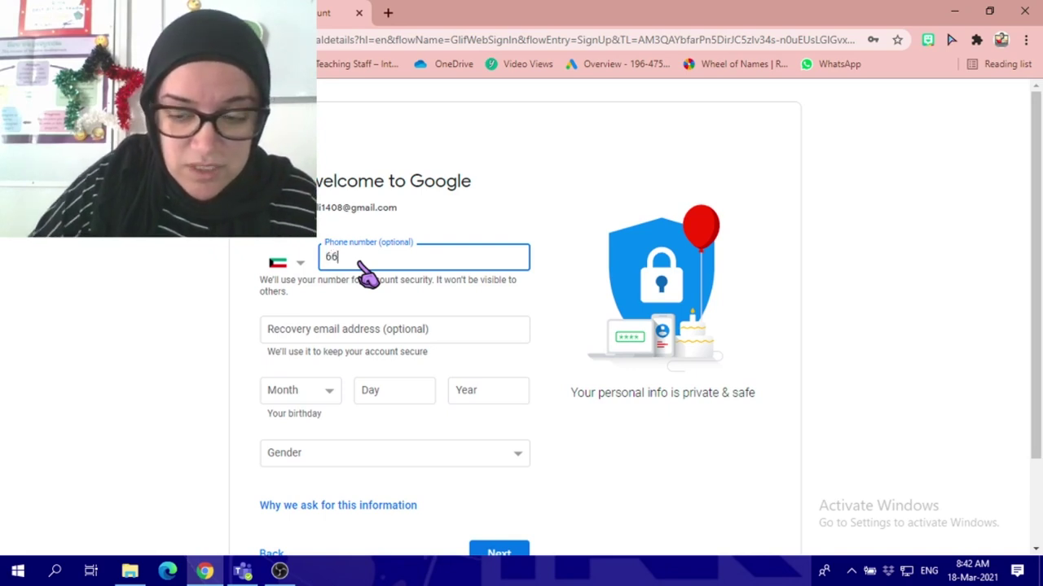
- Clear the partly entered phone number and use the suggested address as recovery email
{"action": "key", "text": "BackSpace"}
{"action": "key", "text": "BackSpace"}
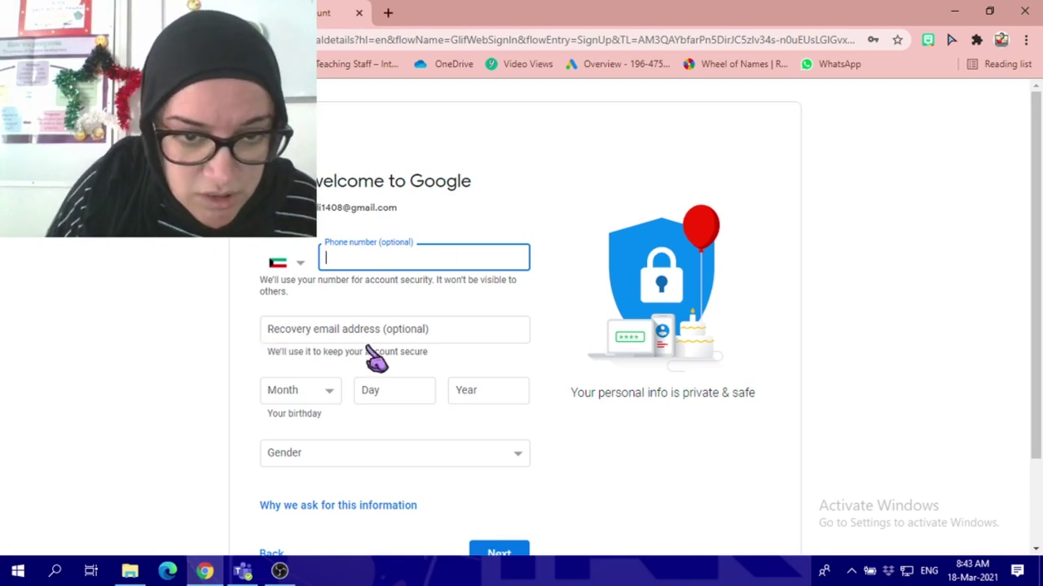
{"action": "scroll", "coordinate": [391, 310], "scroll_direction": "down", "scroll_amount": 1}
{"action": "left_click", "coordinate": [332, 259]}
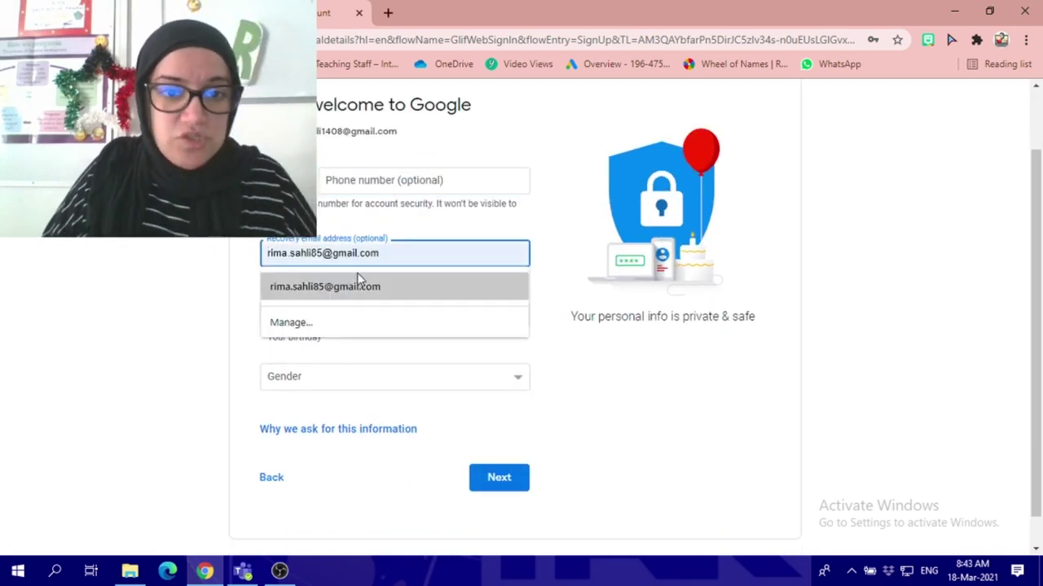
{"action": "left_click", "coordinate": [343, 291]}
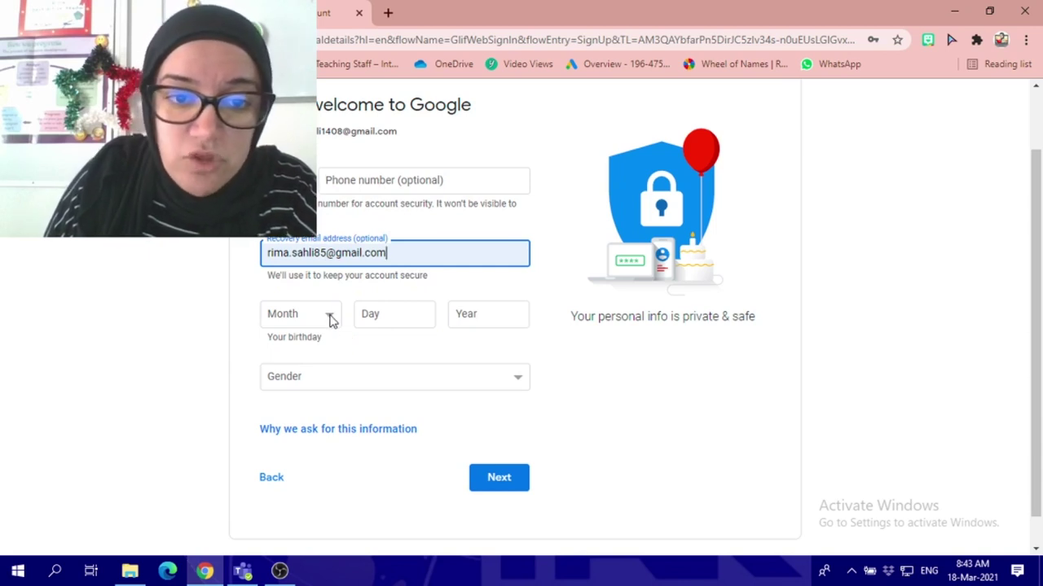
- Set the child's birthday to July 5, 2012
{"action": "left_click", "coordinate": [331, 320]}
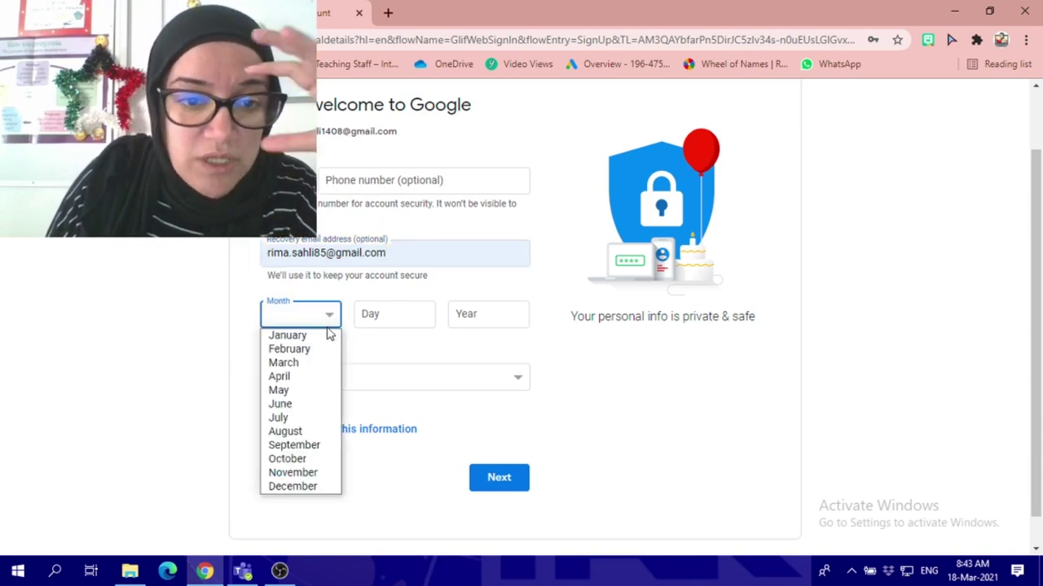
{"action": "left_click", "coordinate": [297, 419]}
{"action": "left_click", "coordinate": [373, 319]}
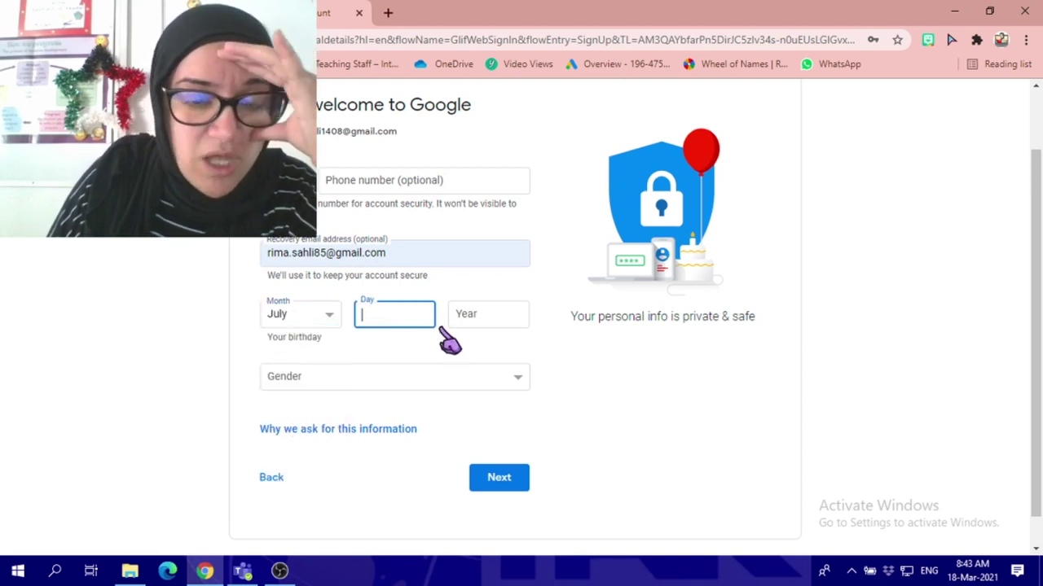
{"action": "type", "text": "5"}
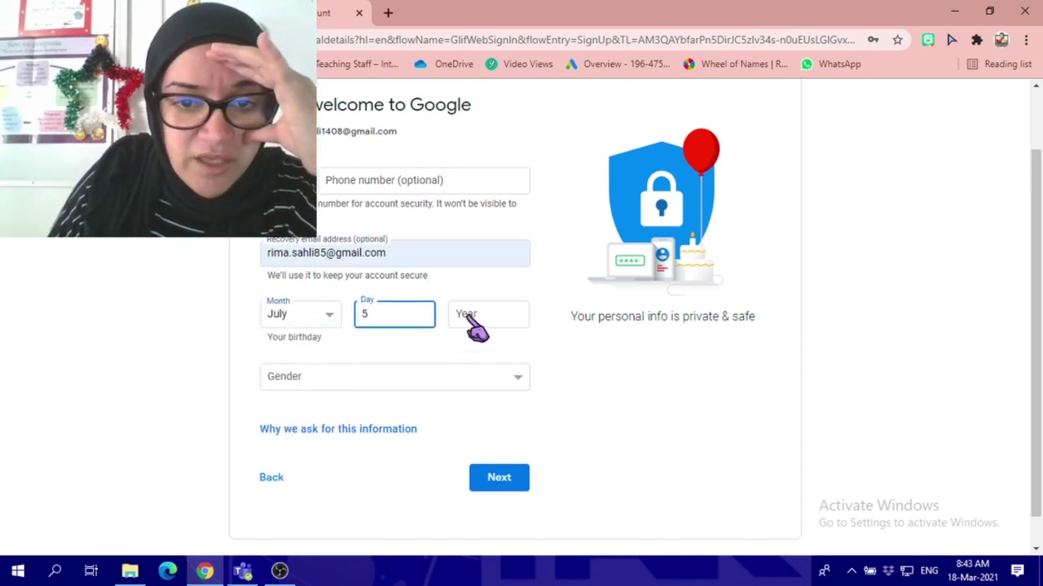
{"action": "left_click", "coordinate": [472, 317]}
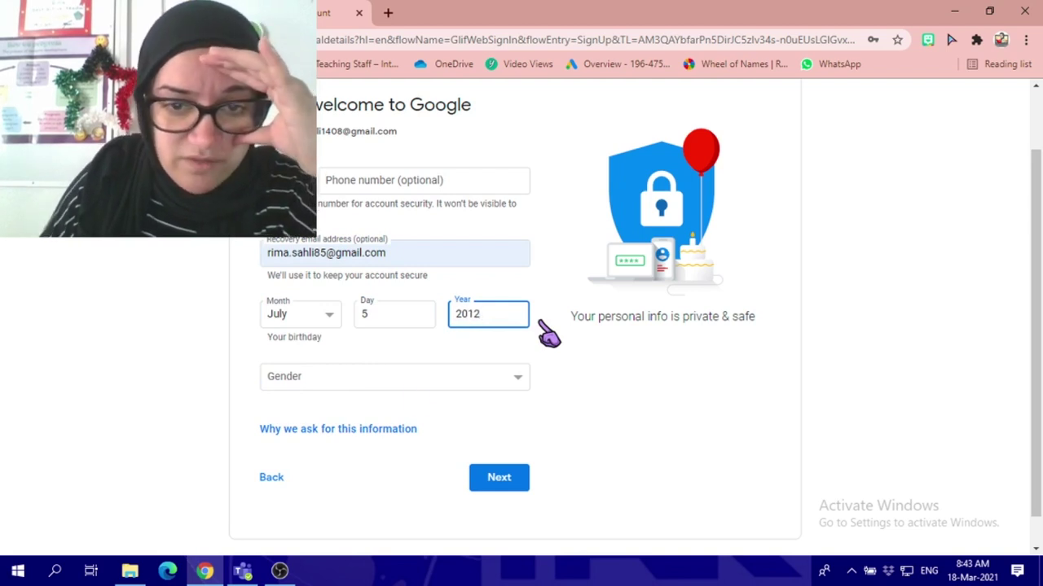
- Choose Female as the child's gender and continue to the next step
{"action": "left_click", "coordinate": [331, 385]}
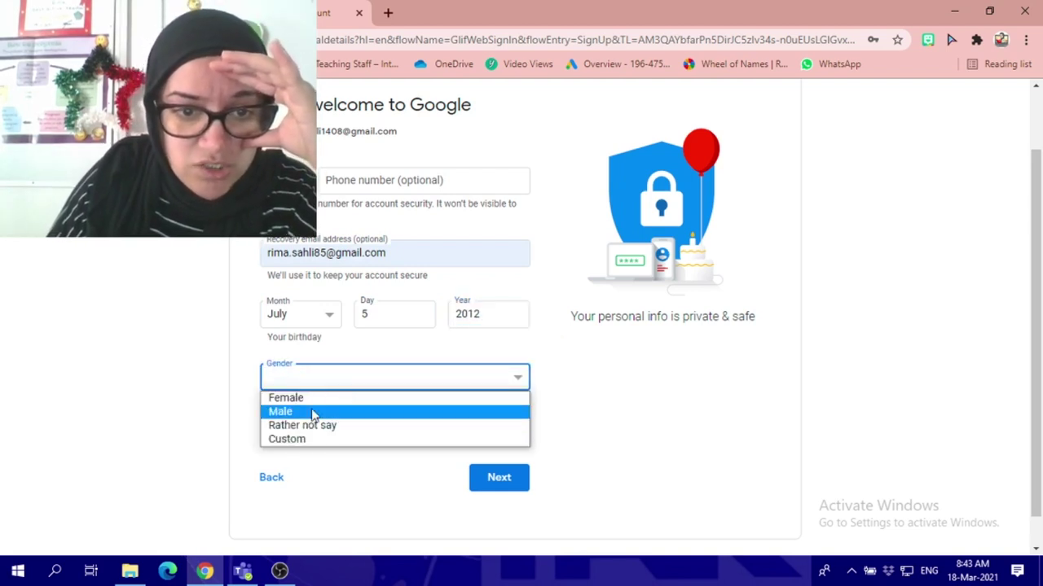
{"action": "left_click", "coordinate": [366, 398]}
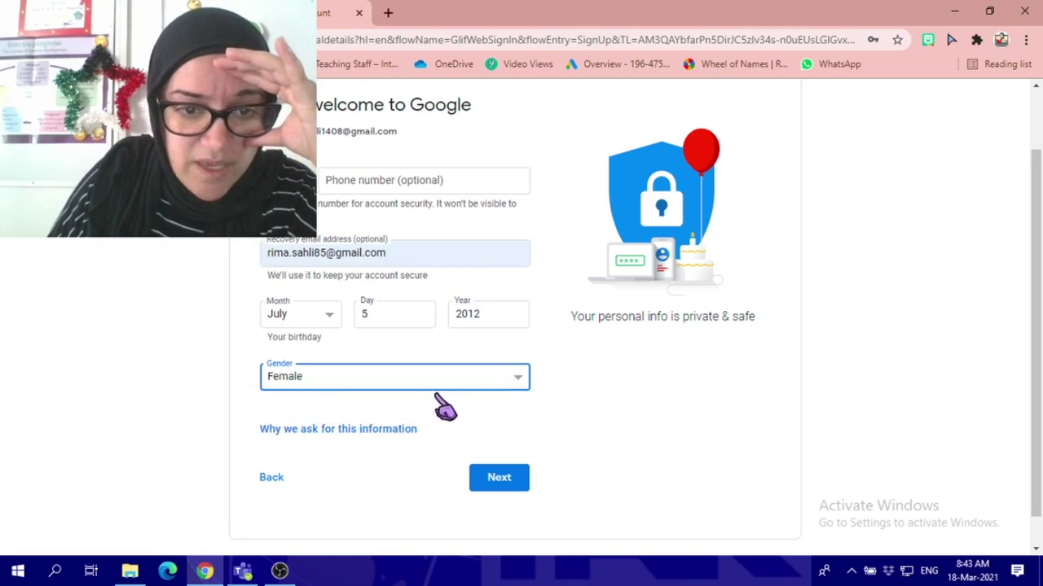
{"action": "left_click", "coordinate": [496, 484]}
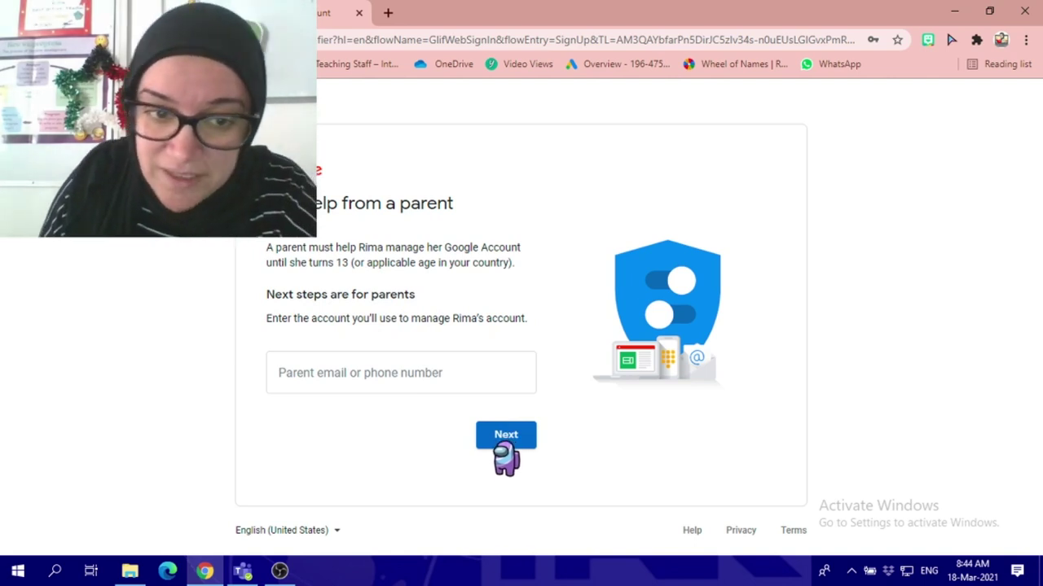
- Enter the parent's email address as the managing account and submit it
{"action": "left_click", "coordinate": [370, 379]}
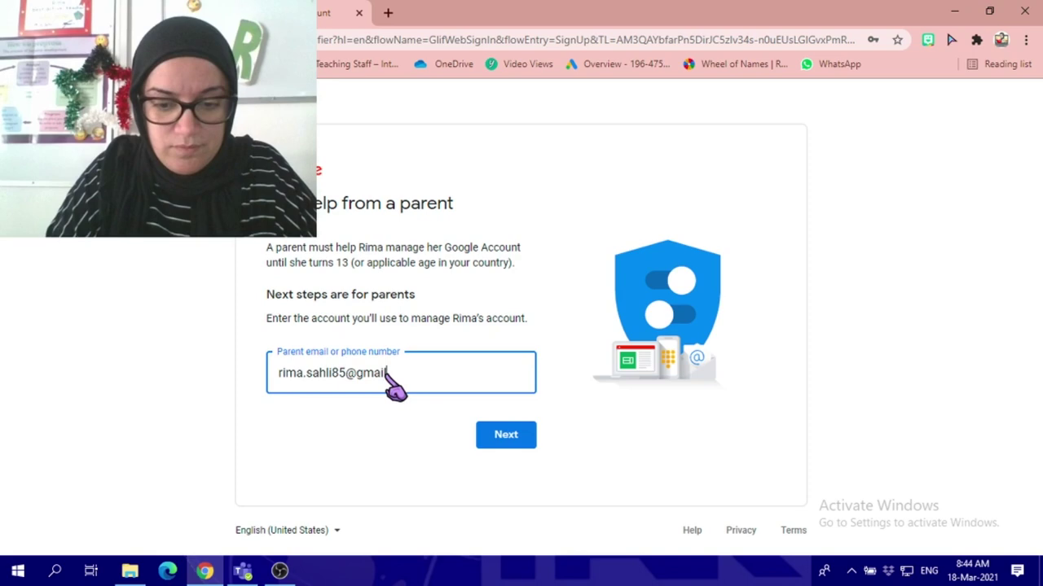
{"action": "left_click", "coordinate": [518, 442]}
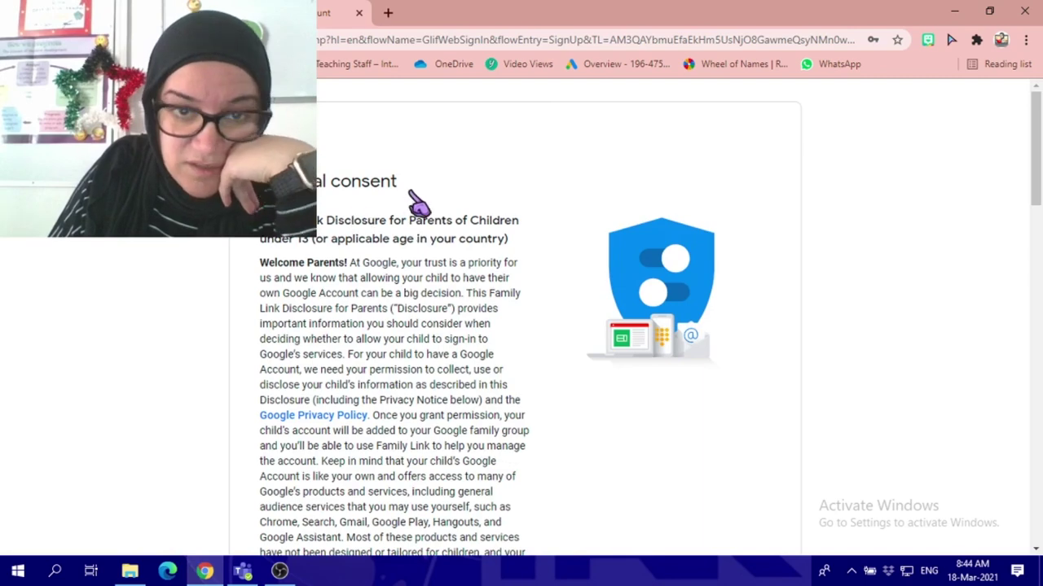
- Read through the parental consent terms and agree to them
{"action": "scroll", "coordinate": [437, 205], "scroll_direction": "down", "scroll_amount": 8}
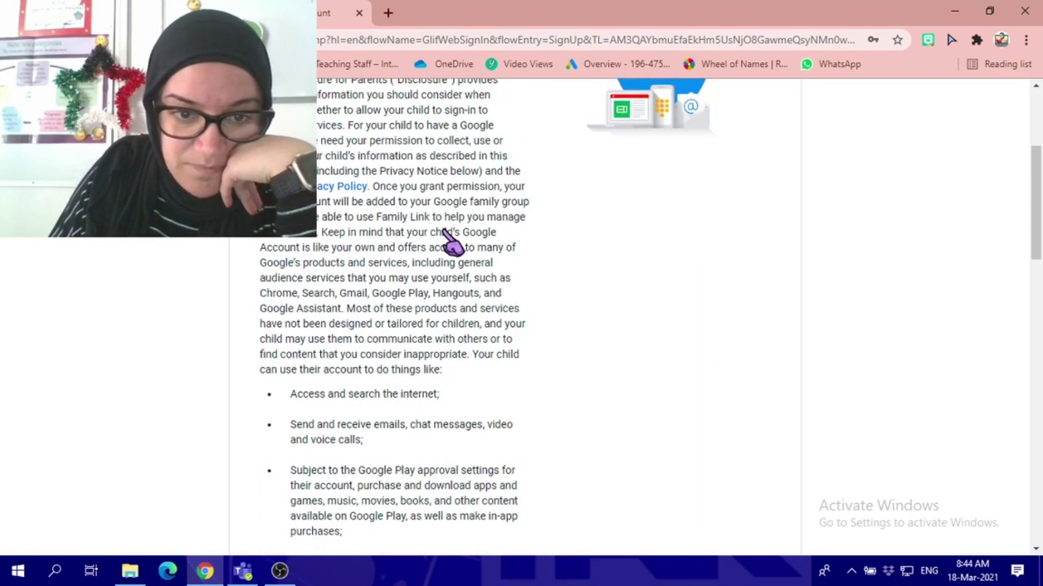
{"action": "scroll", "coordinate": [450, 259], "scroll_direction": "down", "scroll_amount": 2}
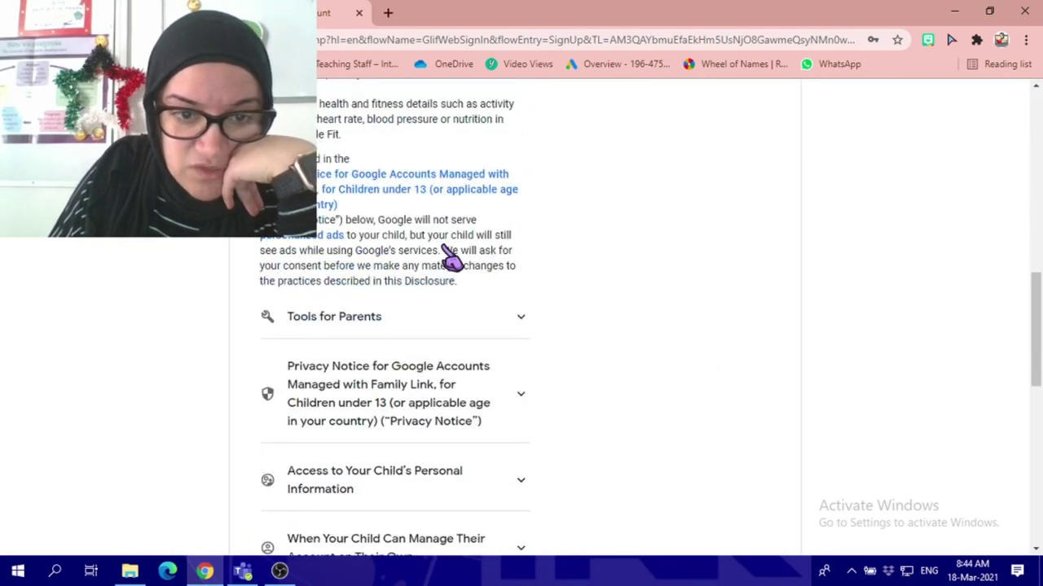
{"action": "scroll", "coordinate": [451, 259], "scroll_direction": "down", "scroll_amount": 6}
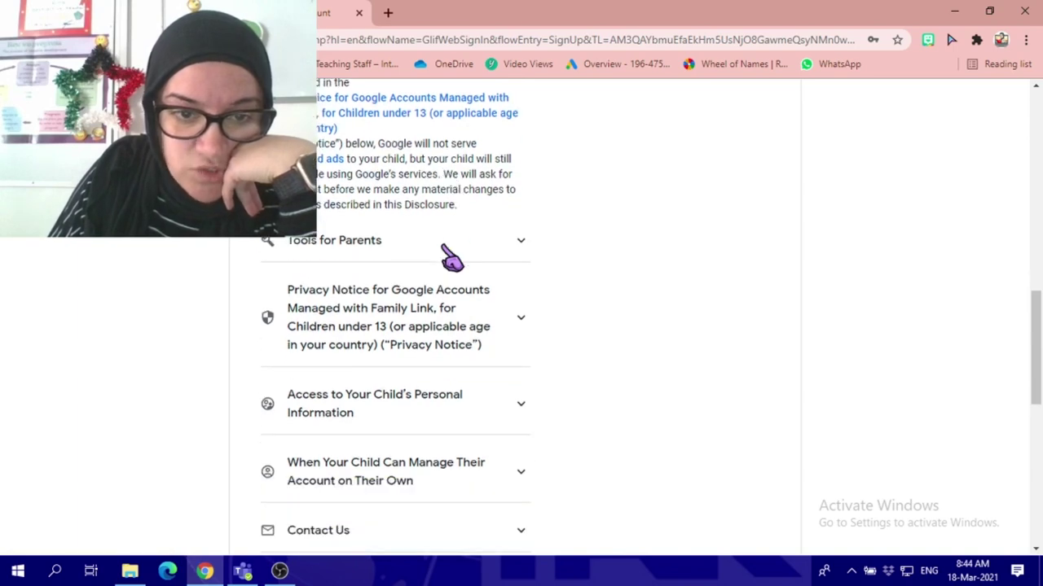
{"action": "scroll", "coordinate": [446, 251], "scroll_direction": "down", "scroll_amount": 1}
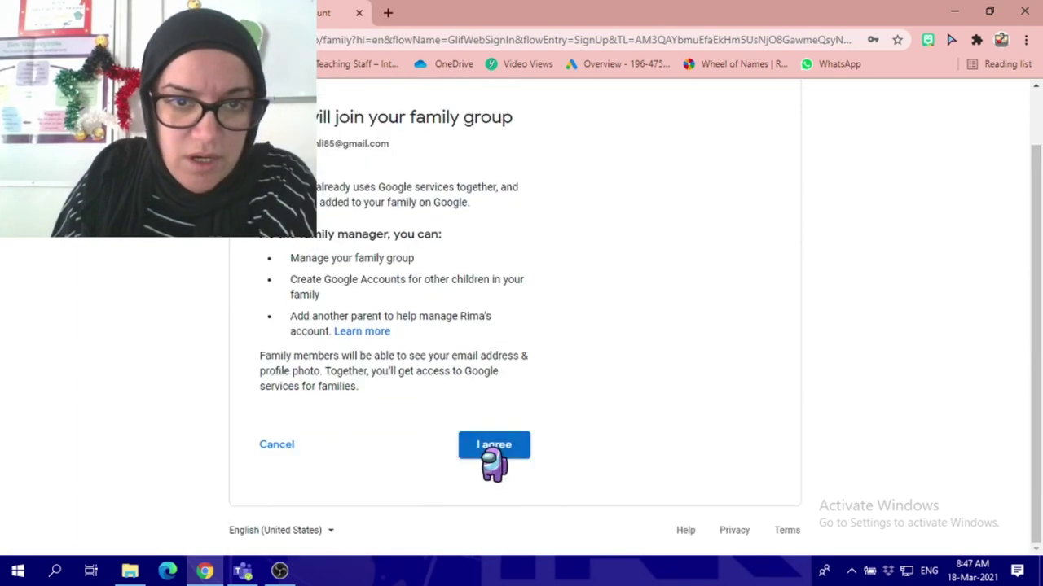
{"action": "left_click", "coordinate": [492, 450]}
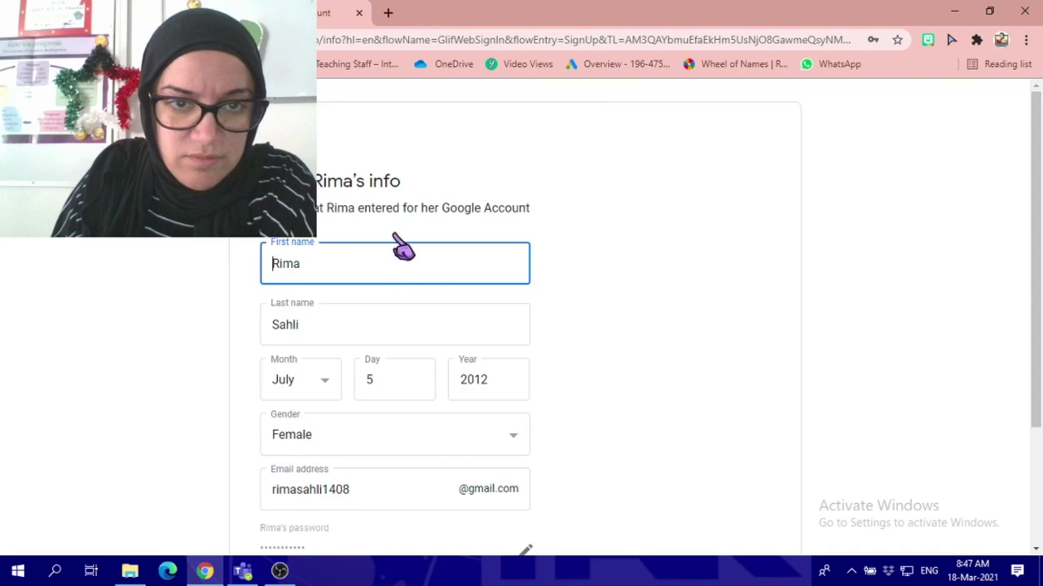
- Review the child's account information and confirm it to create the account
{"action": "scroll", "coordinate": [392, 289], "scroll_direction": "down", "scroll_amount": 1}
{"action": "scroll", "coordinate": [393, 299], "scroll_direction": "down", "scroll_amount": 2}
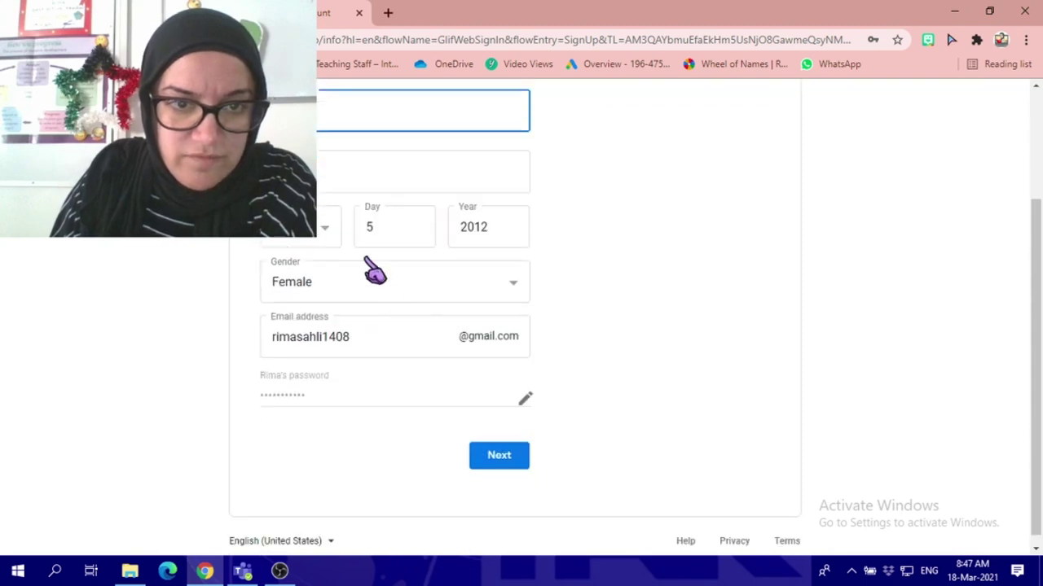
{"action": "scroll", "coordinate": [391, 289], "scroll_direction": "down", "scroll_amount": 1}
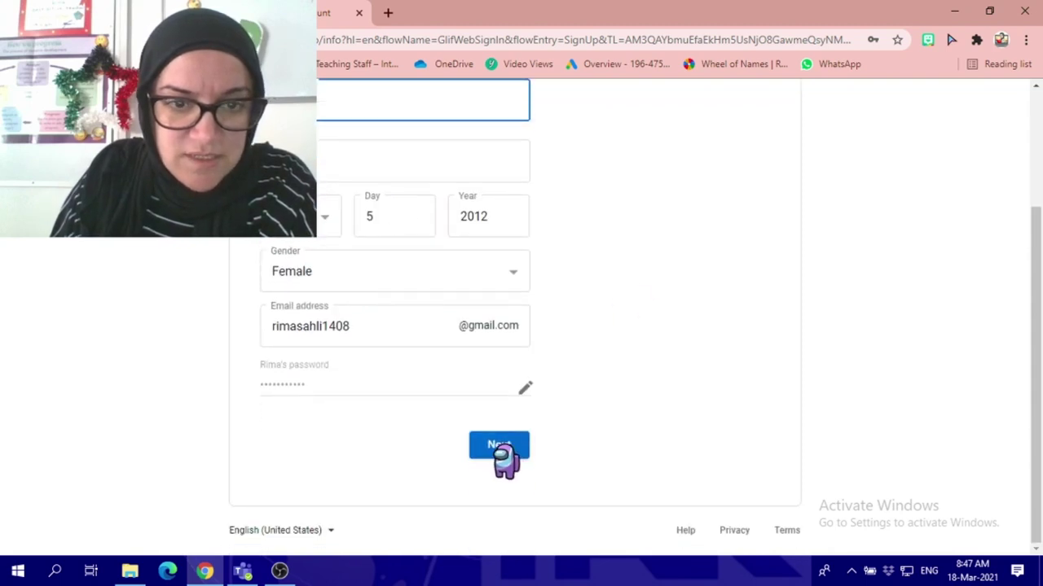
{"action": "scroll", "coordinate": [530, 321], "scroll_direction": "up", "scroll_amount": 3}
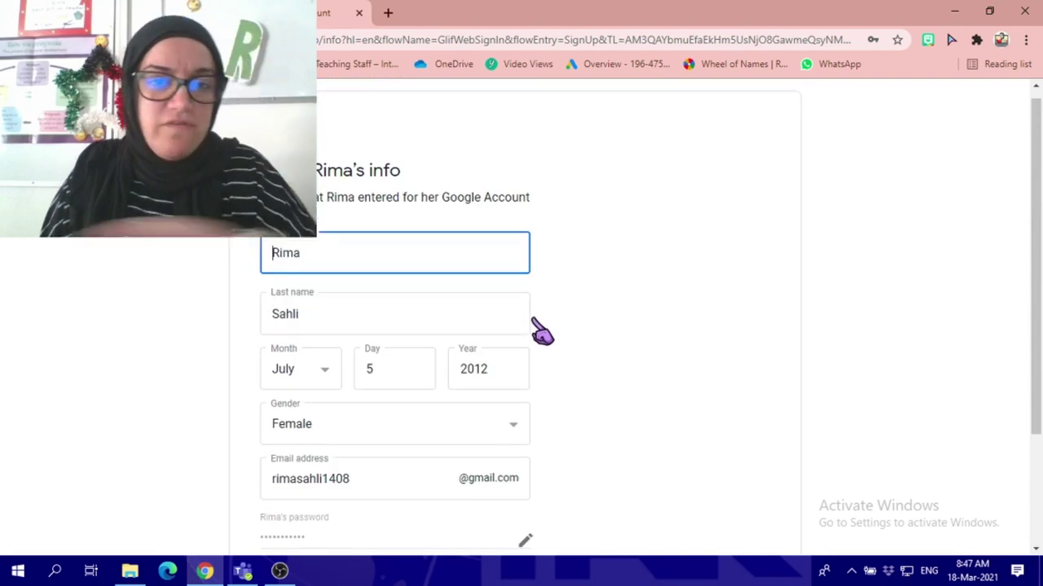
{"action": "scroll", "coordinate": [540, 330], "scroll_direction": "down", "scroll_amount": 1}
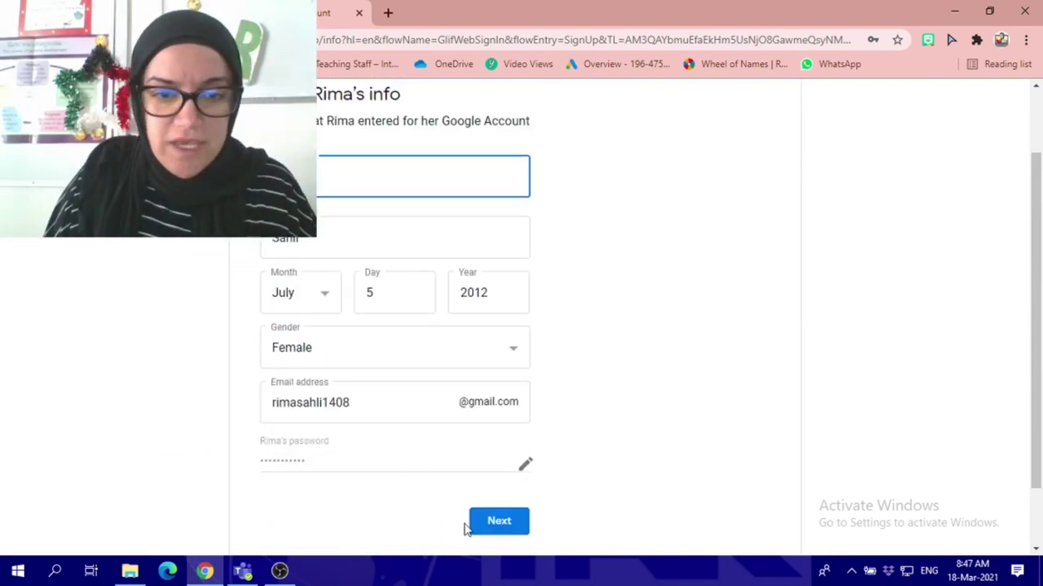
{"action": "left_click", "coordinate": [495, 526]}
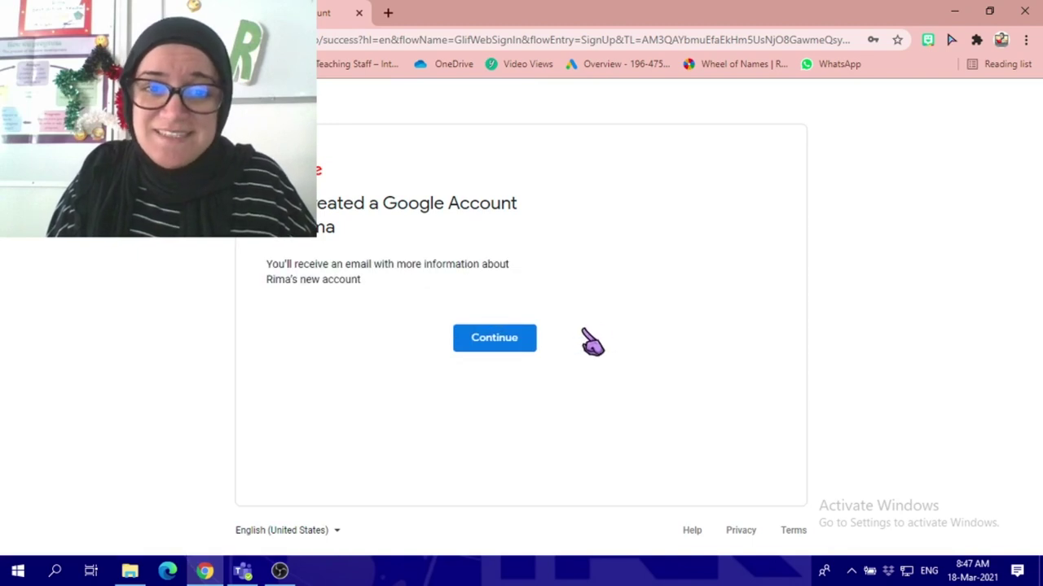
- Continue past the account-created confirmation and open Gmail from the Google apps grid
{"action": "left_click", "coordinate": [495, 343]}
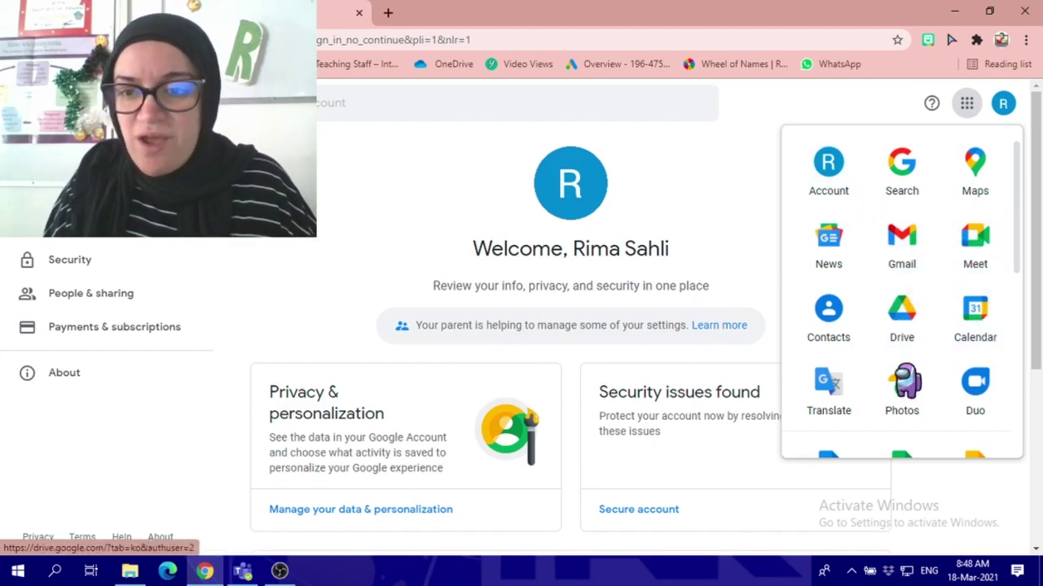
{"action": "scroll", "coordinate": [967, 244], "scroll_direction": "down", "scroll_amount": 5}
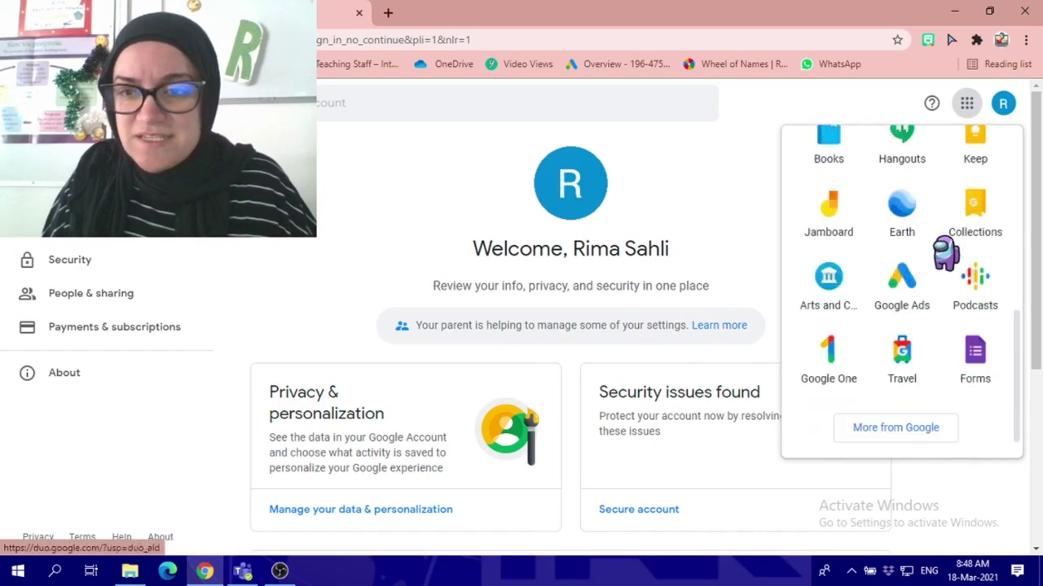
{"action": "scroll", "coordinate": [943, 251], "scroll_direction": "up", "scroll_amount": 2}
{"action": "scroll", "coordinate": [912, 259], "scroll_direction": "up", "scroll_amount": 3}
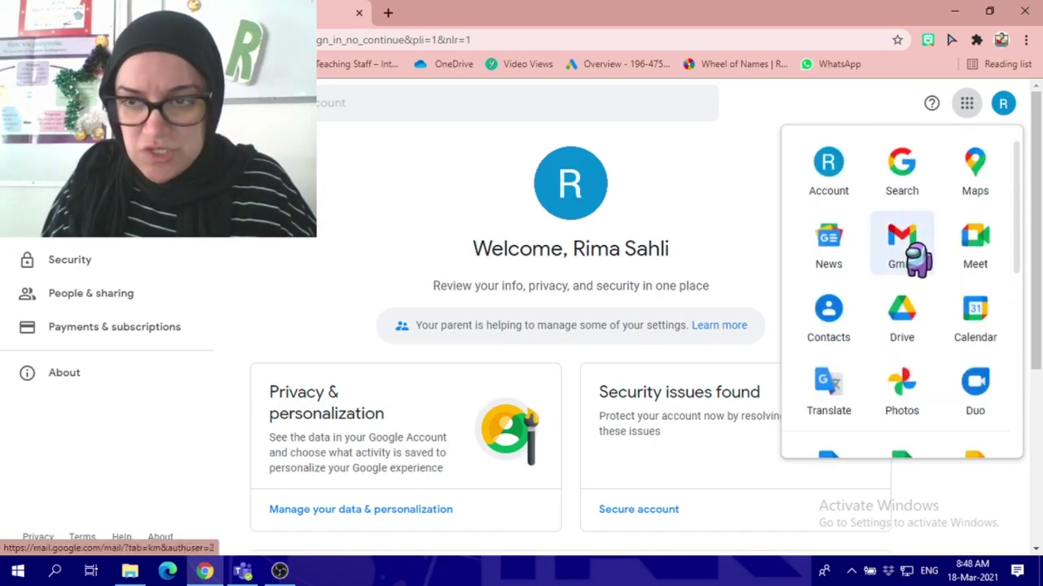
{"action": "left_click", "coordinate": [918, 257]}
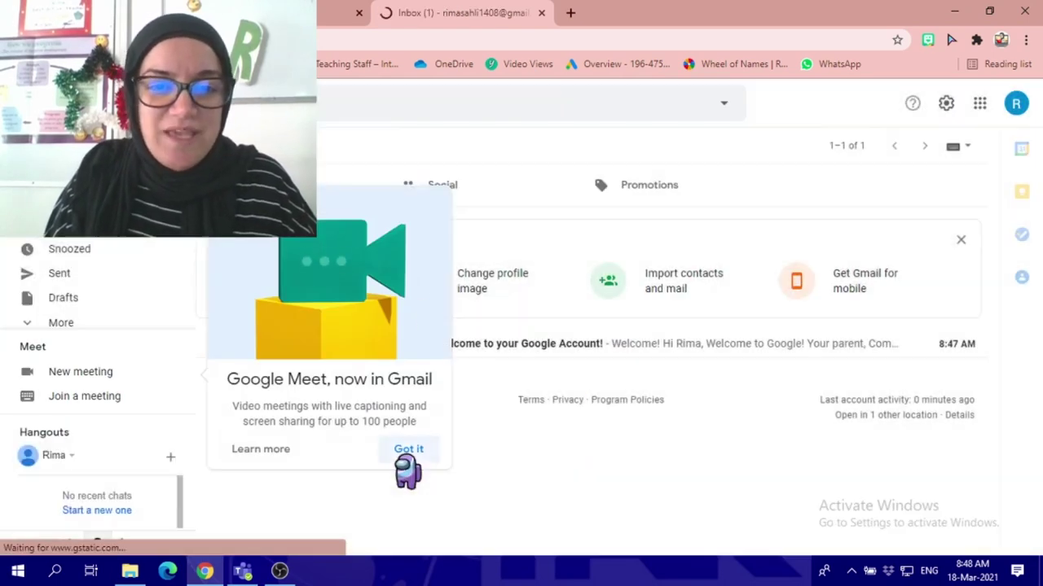
- Dismiss the Google Meet notice, then open and close an empty new message
{"action": "left_click", "coordinate": [408, 450]}
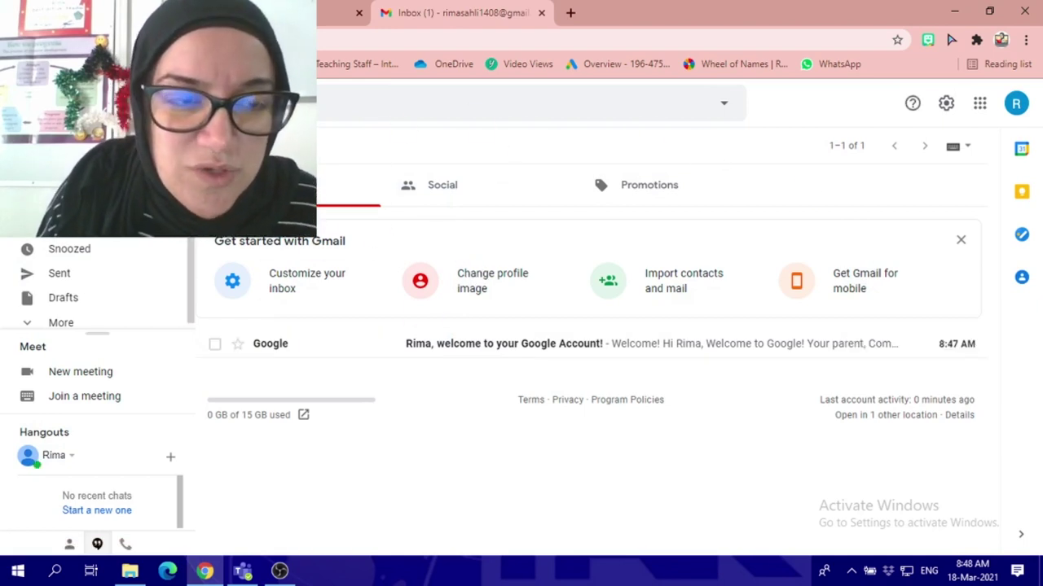
{"action": "left_click", "coordinate": [61, 146]}
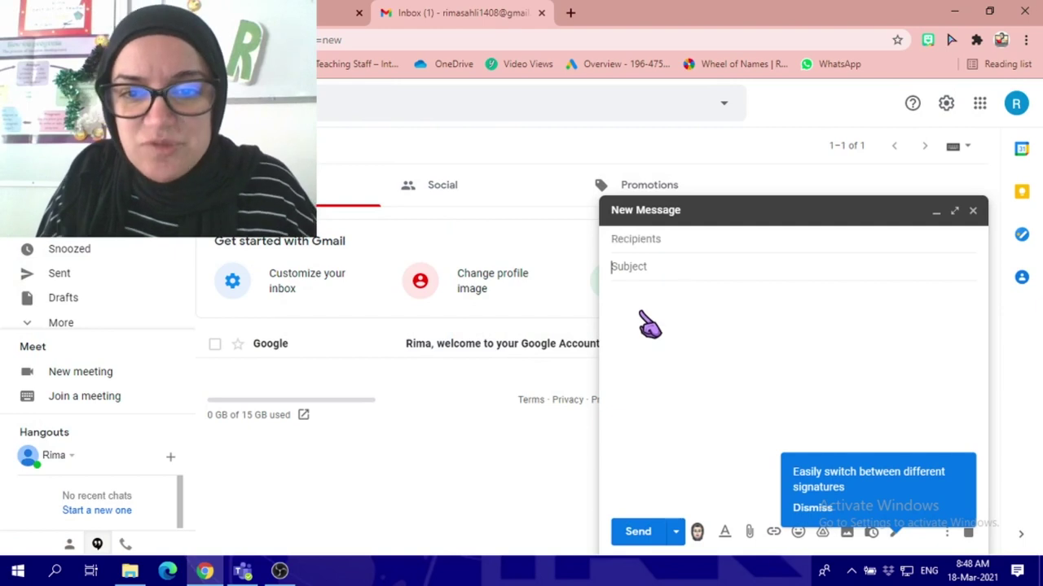
{"action": "left_click", "coordinate": [660, 335]}
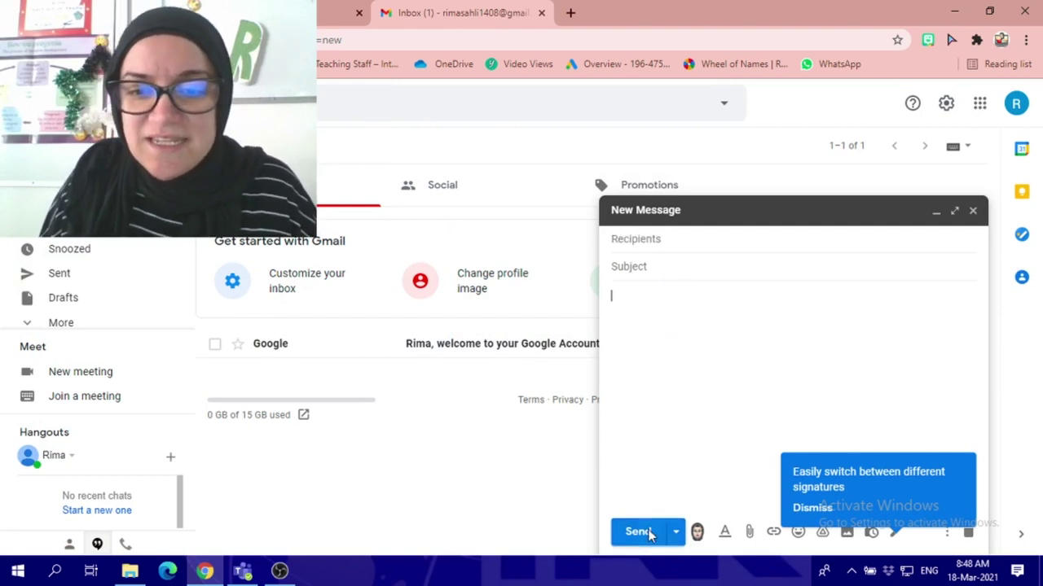
{"action": "left_click", "coordinate": [971, 212]}
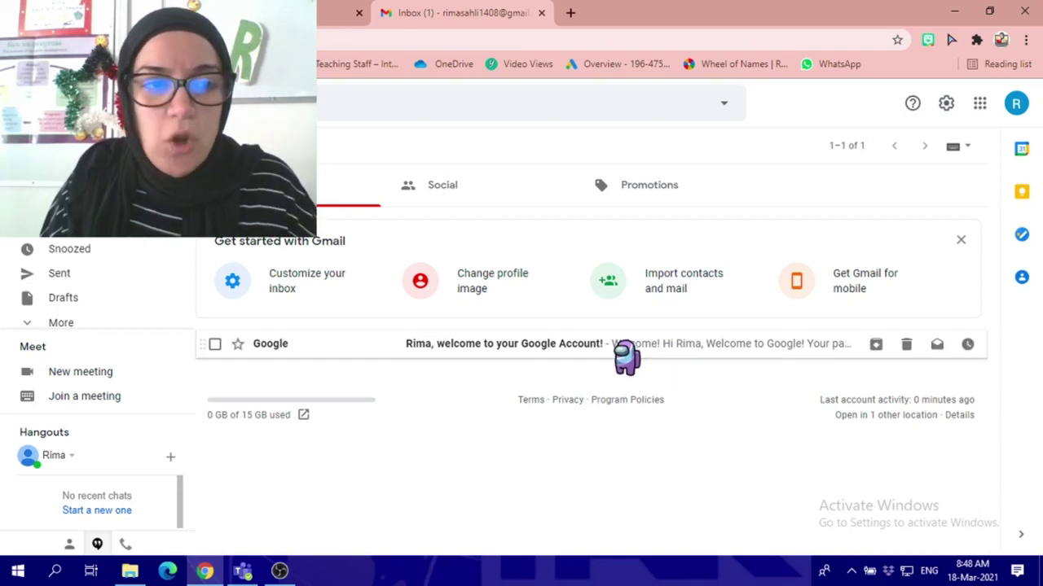